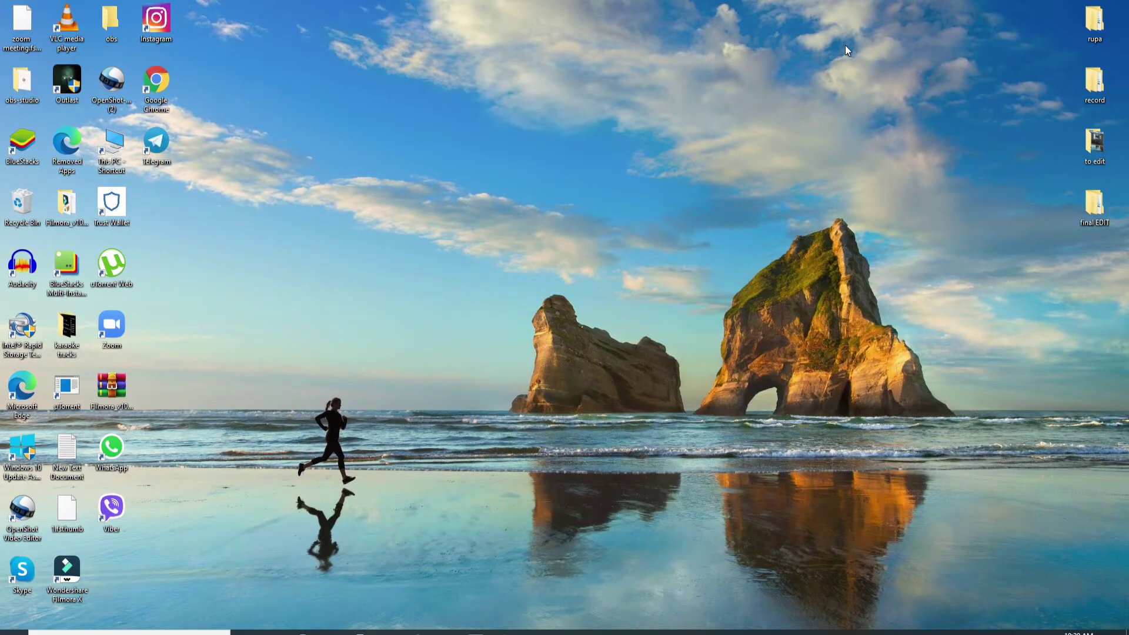
# Step: Launch Chrome and go to accounts.google.com
pyautogui.doubleClick(155, 81)
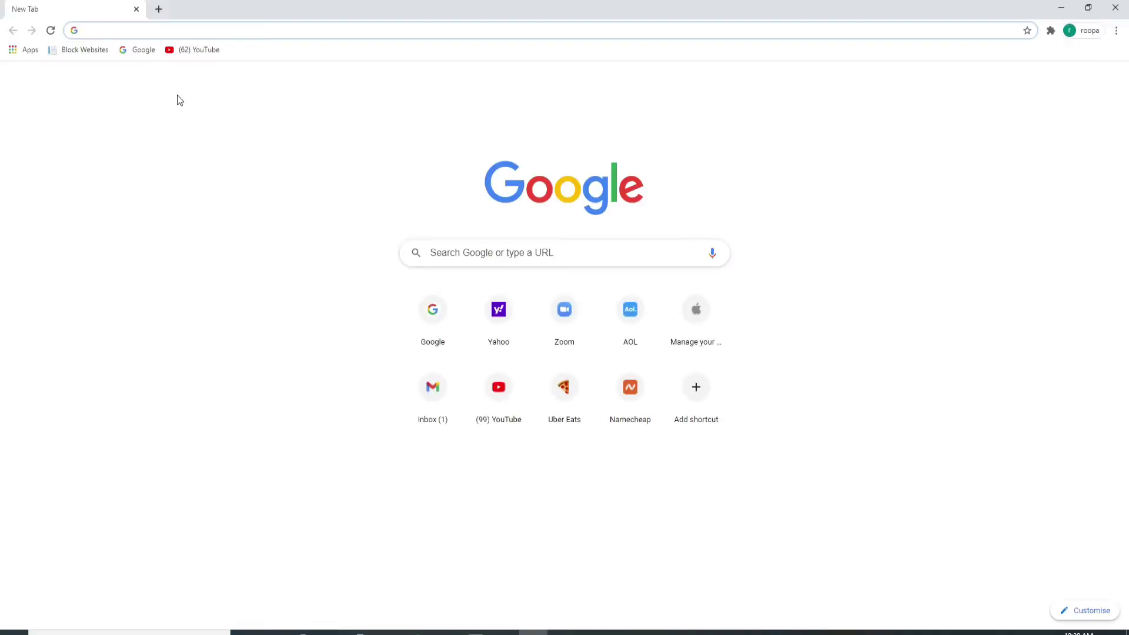
pyautogui.click(179, 31)
pyautogui.write('accoun')
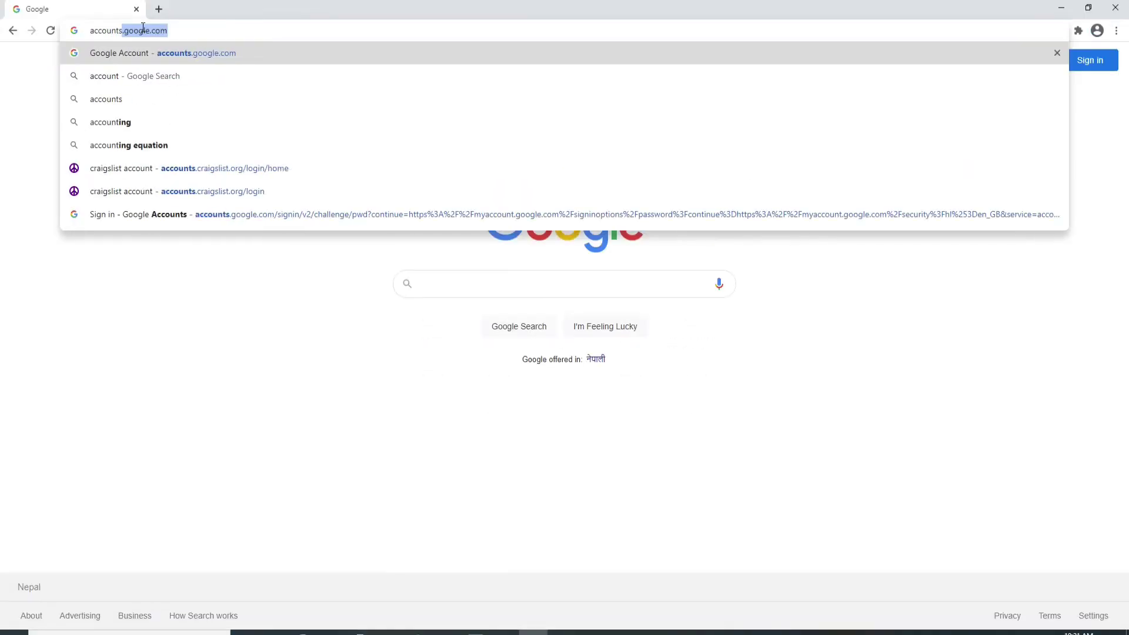
pyautogui.write('ts')
pyautogui.press('Return')
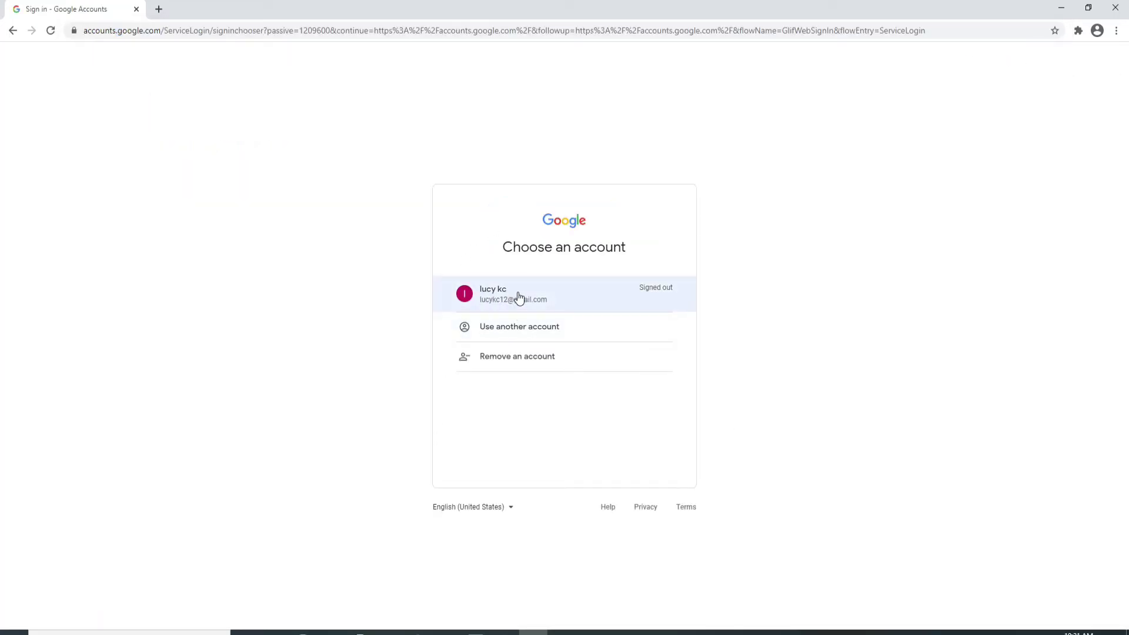
# Step: Choose 'Use another account', enter the autofilled email address, and continue
pyautogui.click(527, 329)
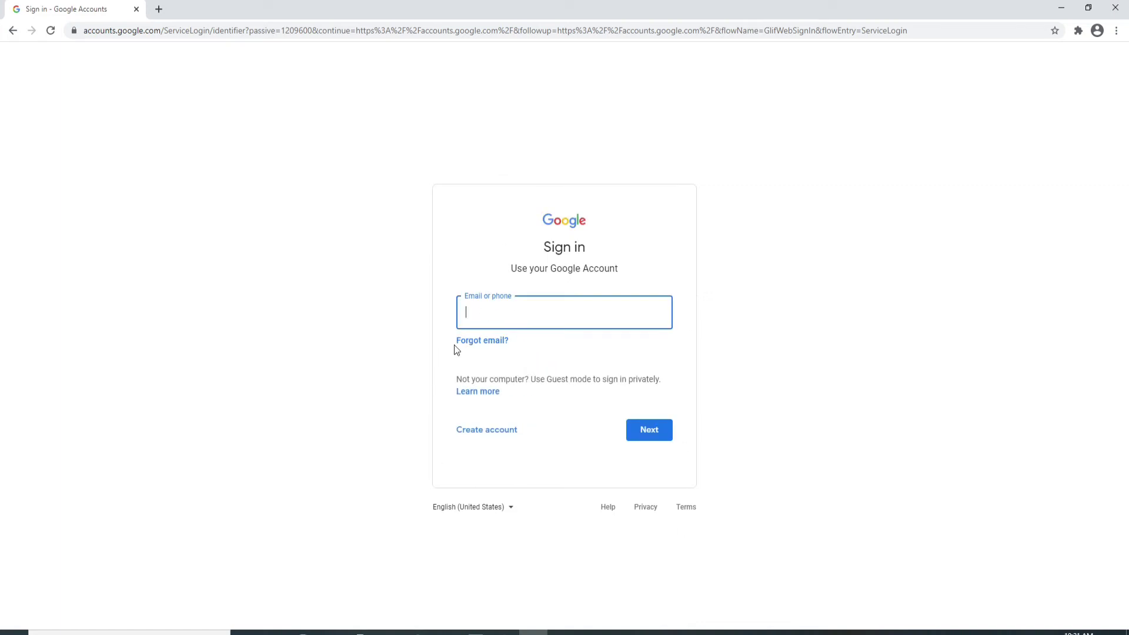
pyautogui.click(501, 335)
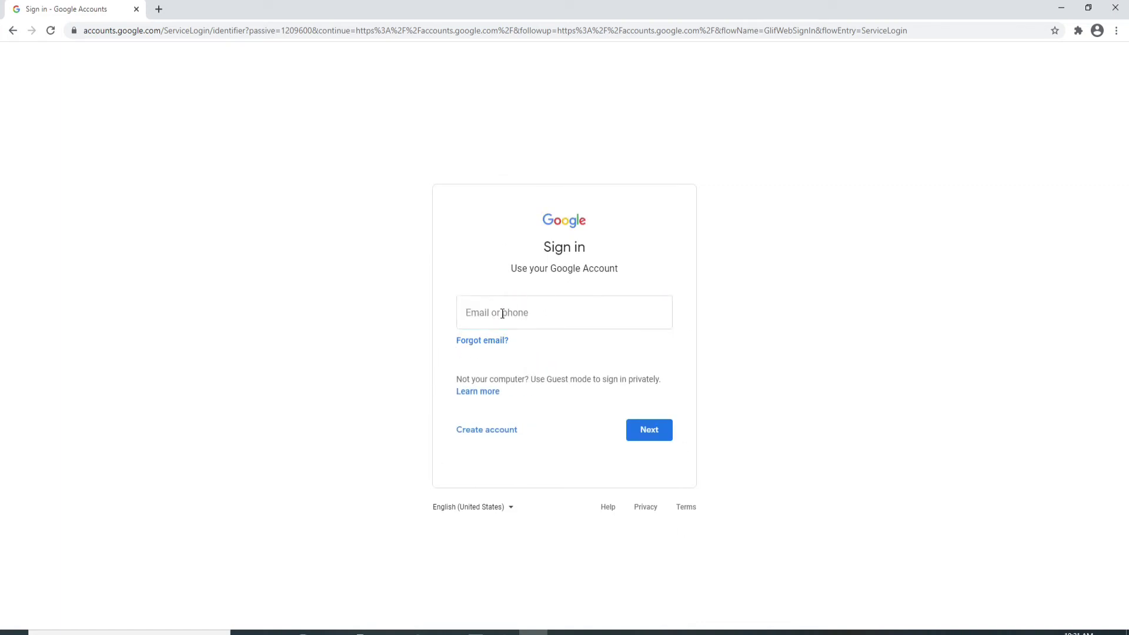
pyautogui.click(559, 310)
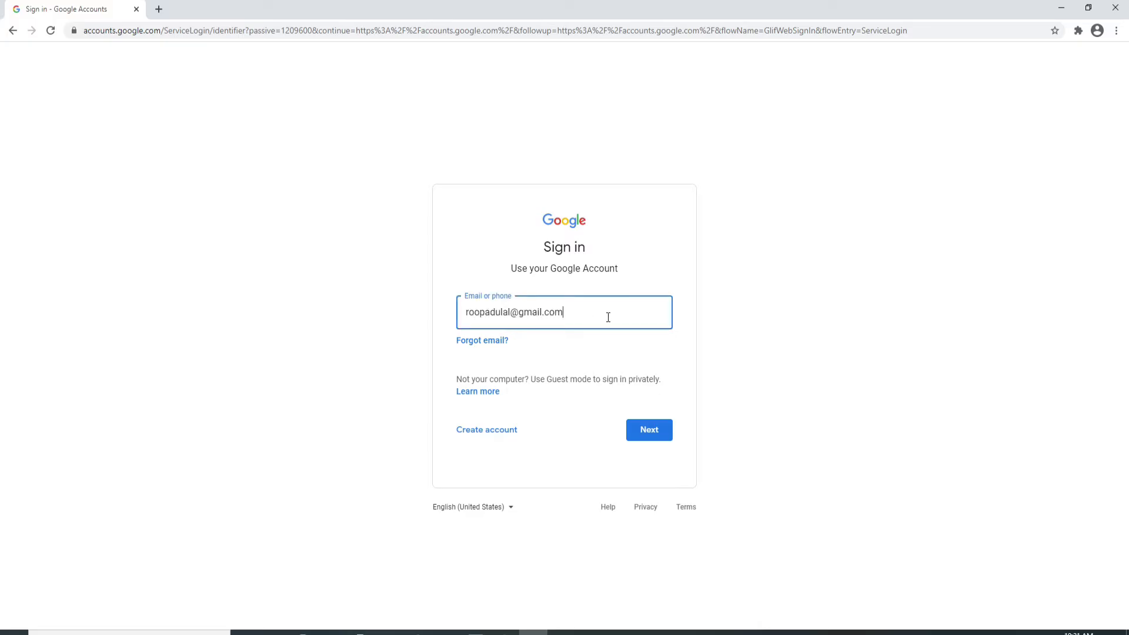
pyautogui.click(654, 431)
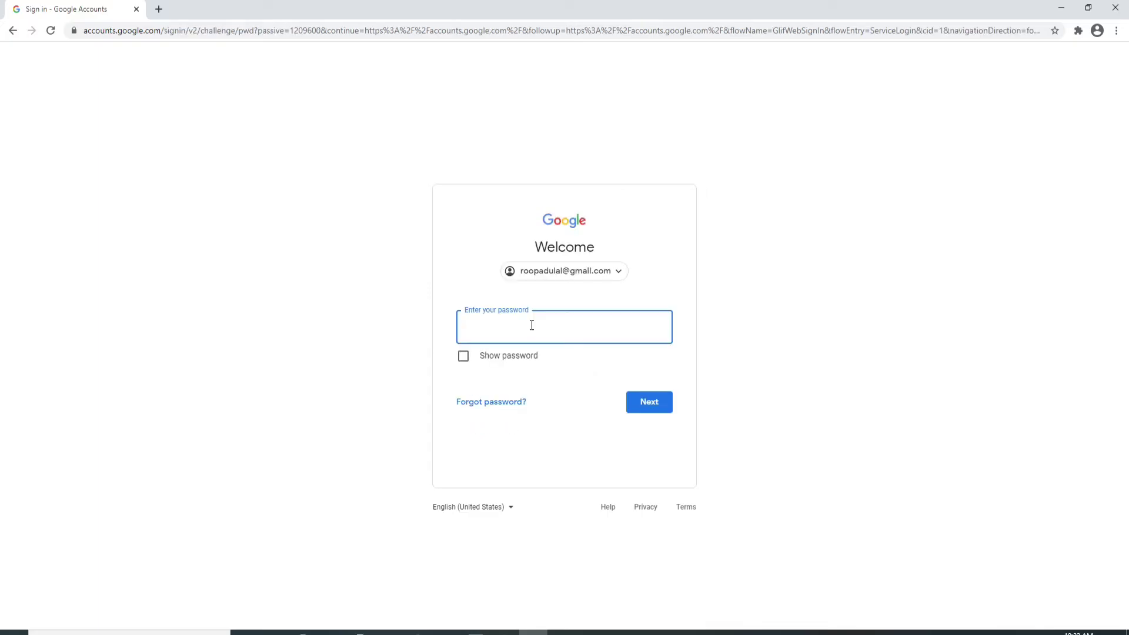
pyautogui.write('••••••••')
pyautogui.write('••••••••')
# Step: Check the entered password with Show password, then submit it
pyautogui.click(463, 358)
pyautogui.click(653, 404)
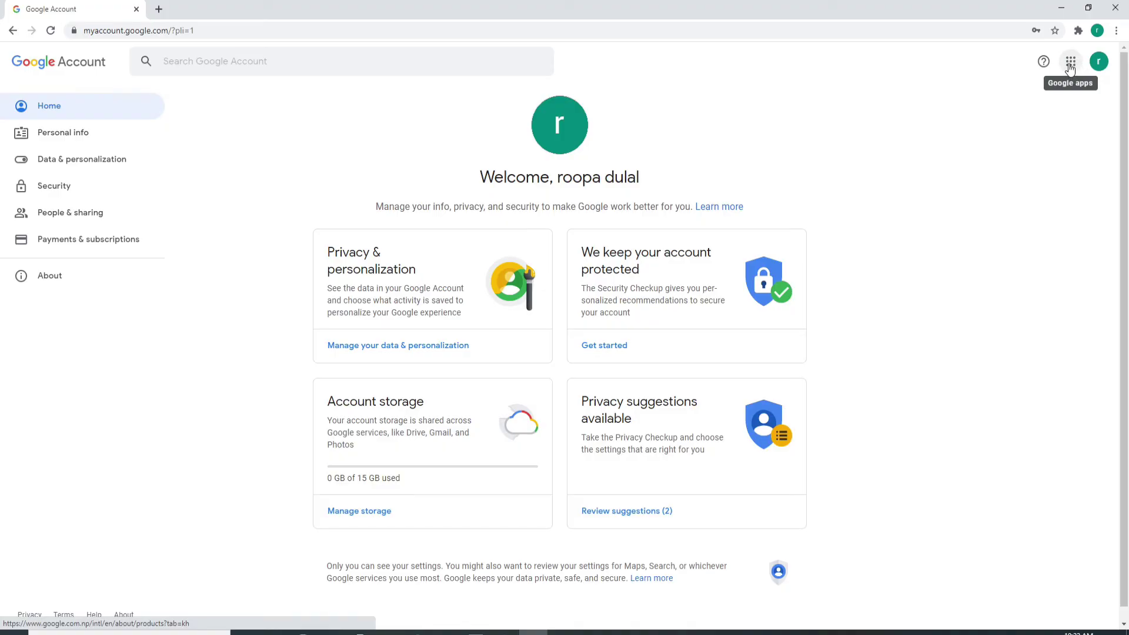
# Step: Open Classroom from the Google apps grid and dismiss its welcome with Continue
pyautogui.click(1071, 63)
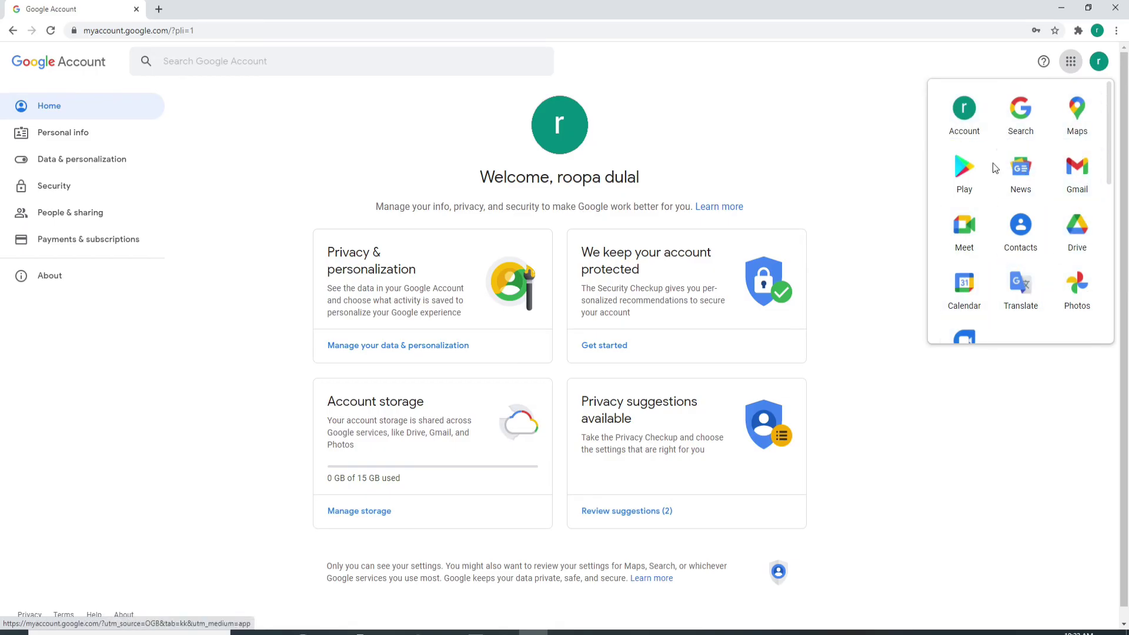
pyautogui.scroll(-5, 1019, 251)
pyautogui.scroll(-3, 1019, 252)
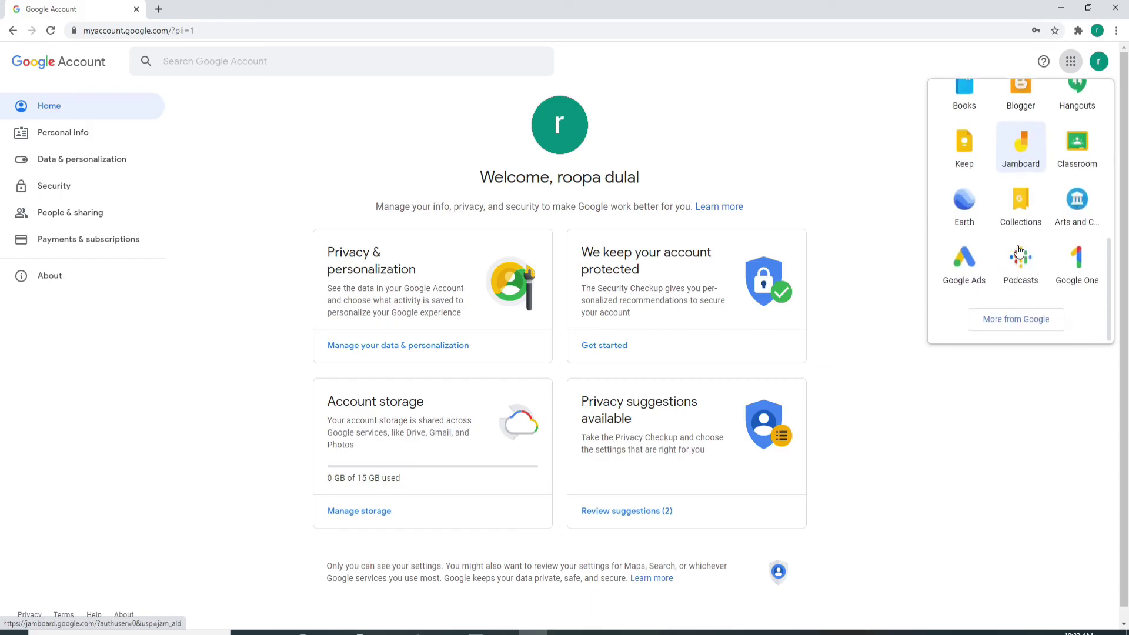
pyautogui.scroll(8, 1019, 251)
pyautogui.scroll(-4, 1019, 251)
pyautogui.scroll(-2, 1020, 251)
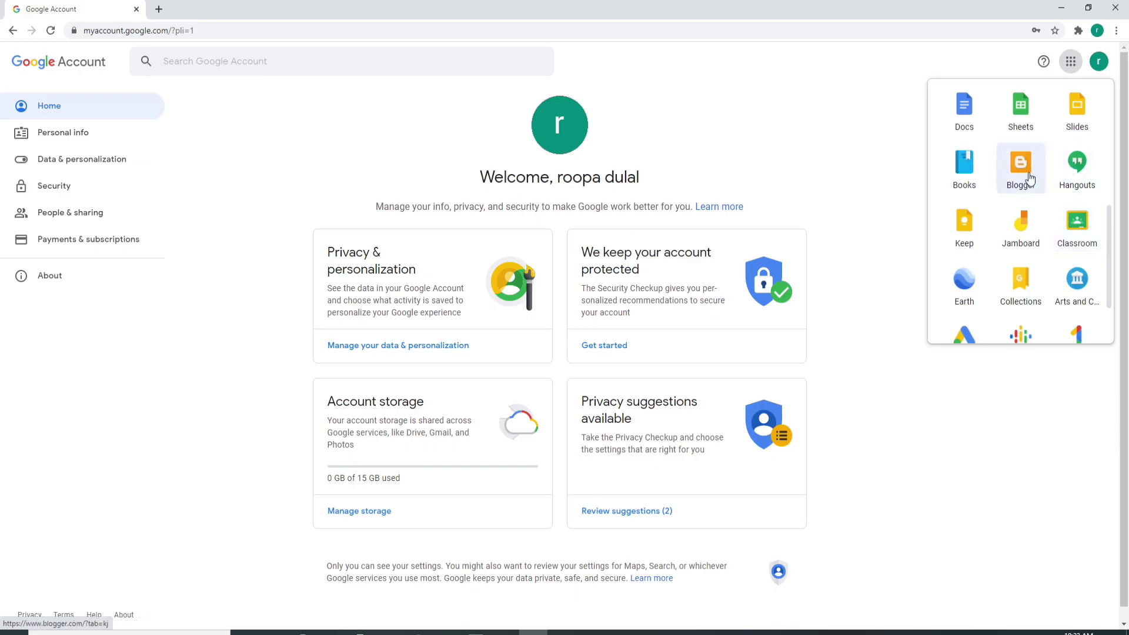
pyautogui.scroll(-2, 1062, 225)
pyautogui.click(1078, 167)
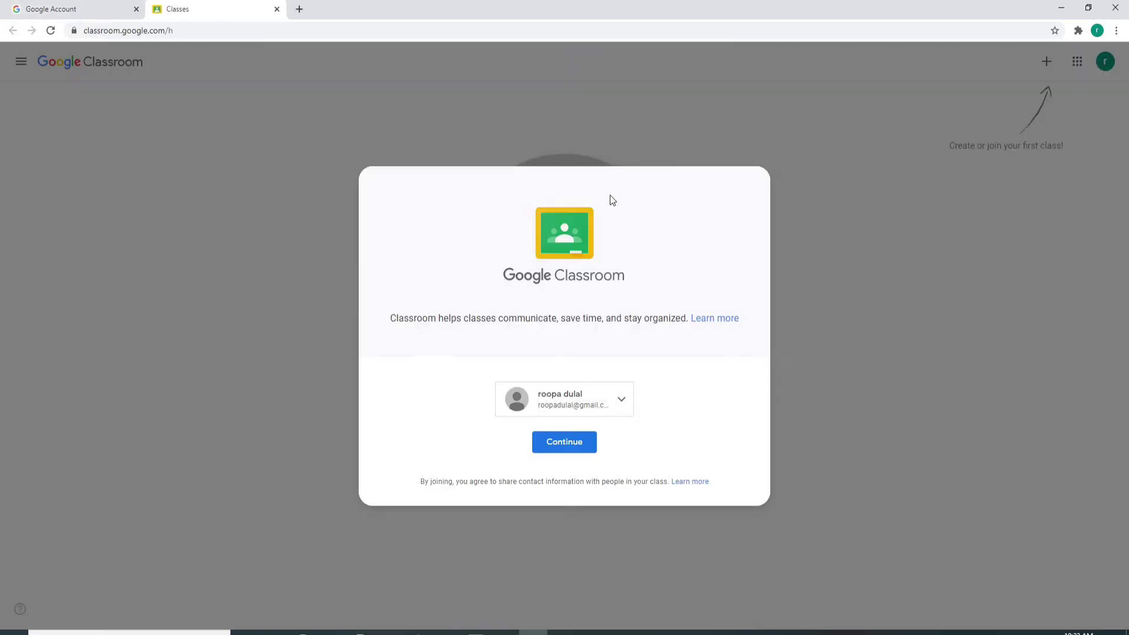
pyautogui.click(566, 443)
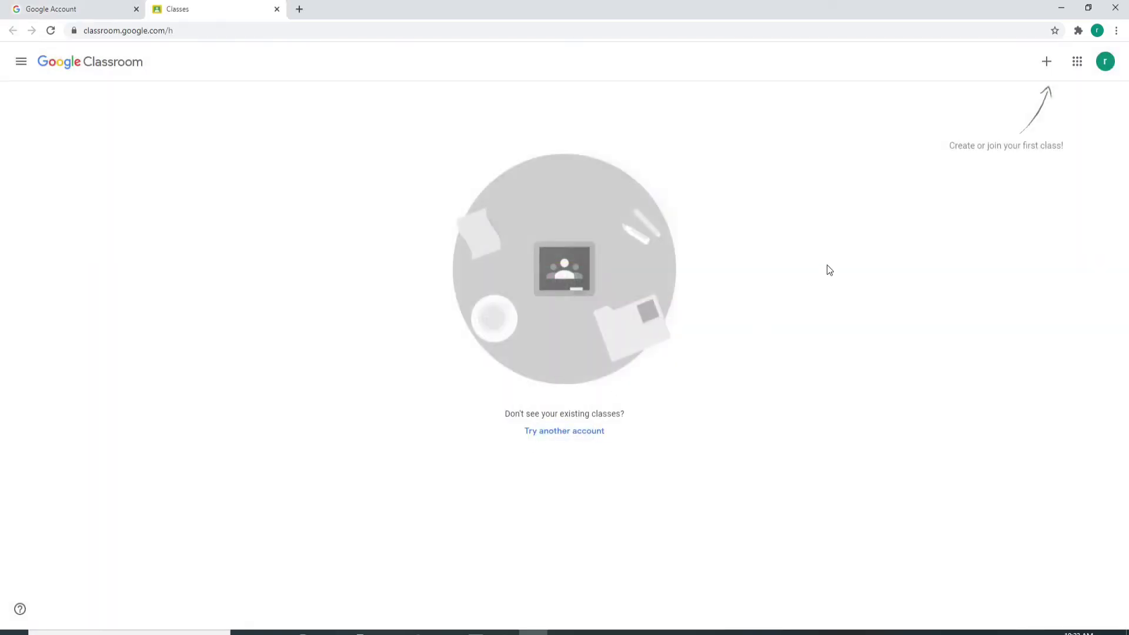
# Step: Minimize the Chrome window to reveal the desktop
pyautogui.click(1061, 9)
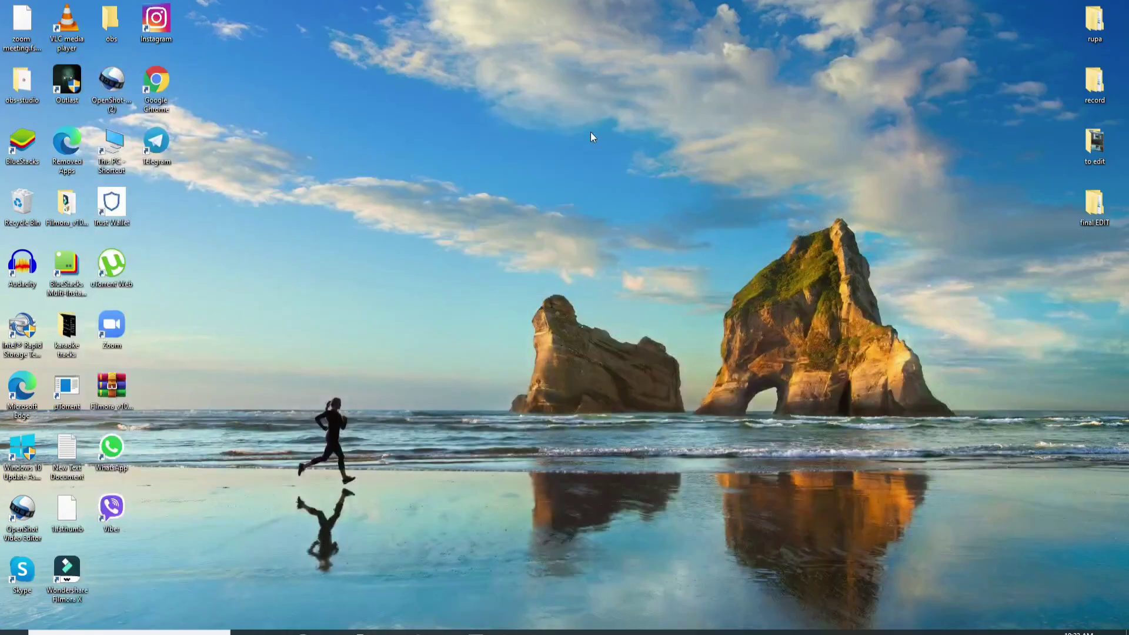